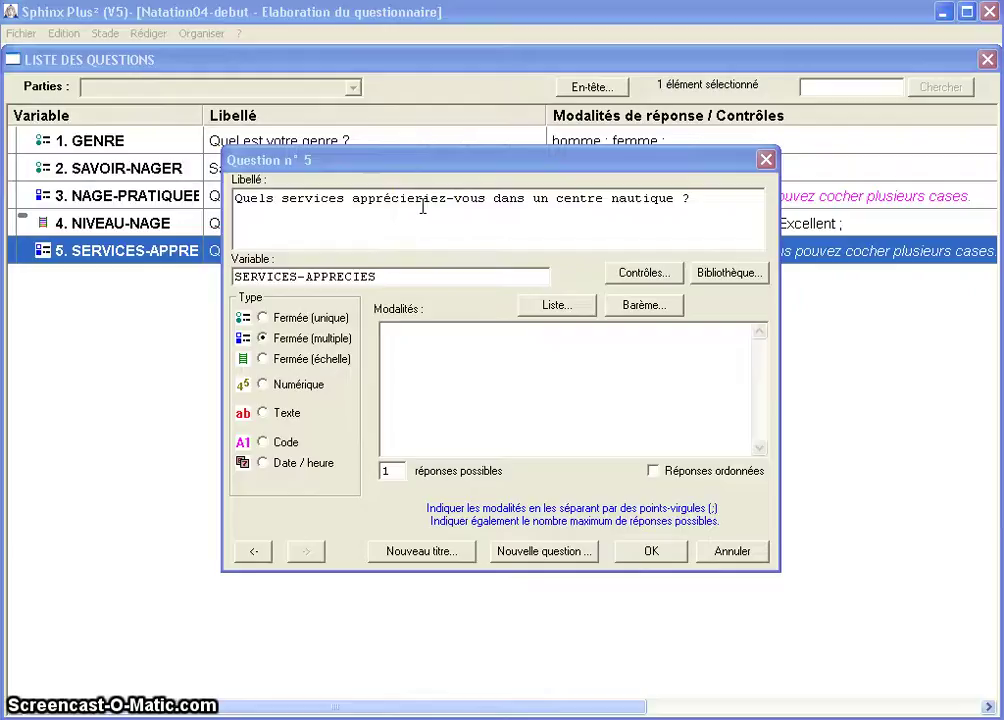
# - Enter spa, jacuzzi, hammam and solarium as the response choices of question 5, separated by semicolons
pyautogui.click(403, 337)
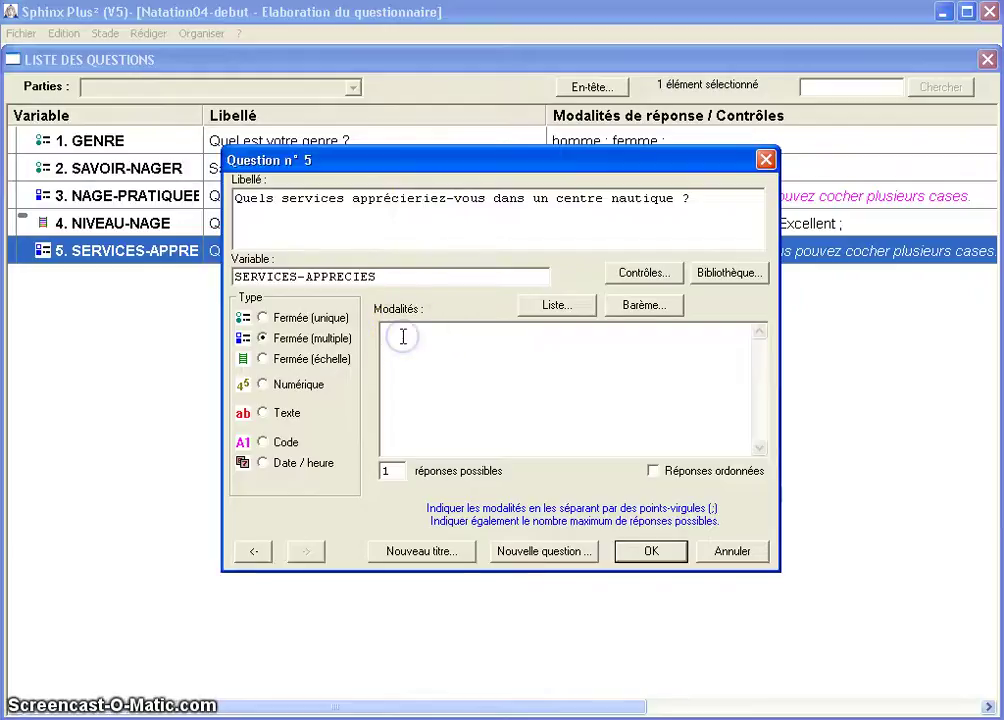
pyautogui.write('spa')
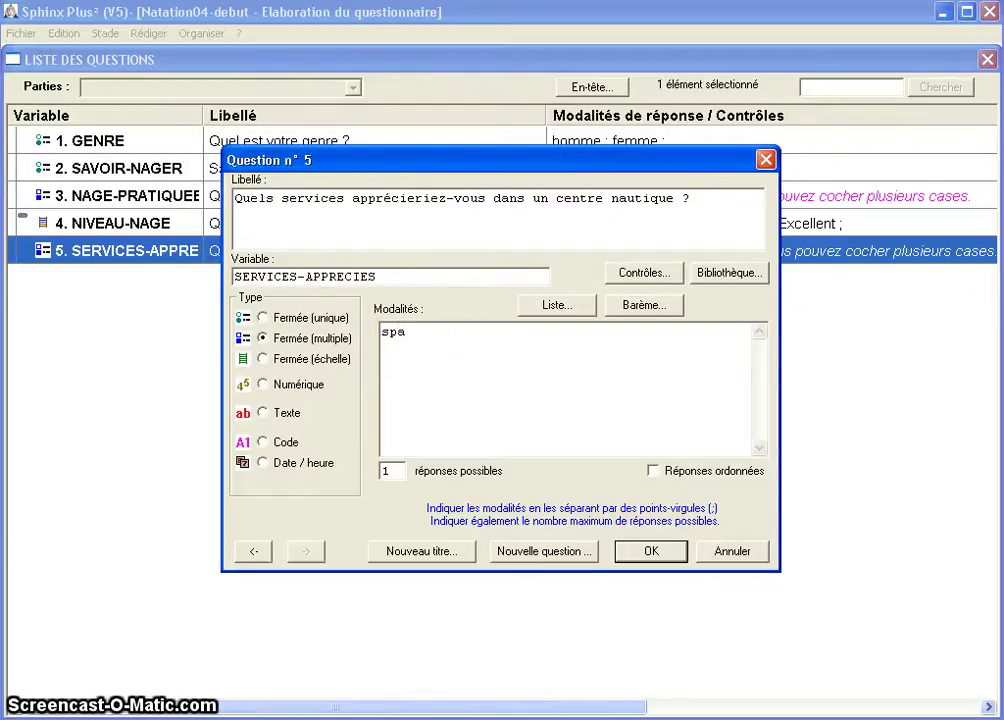
pyautogui.write(';ja')
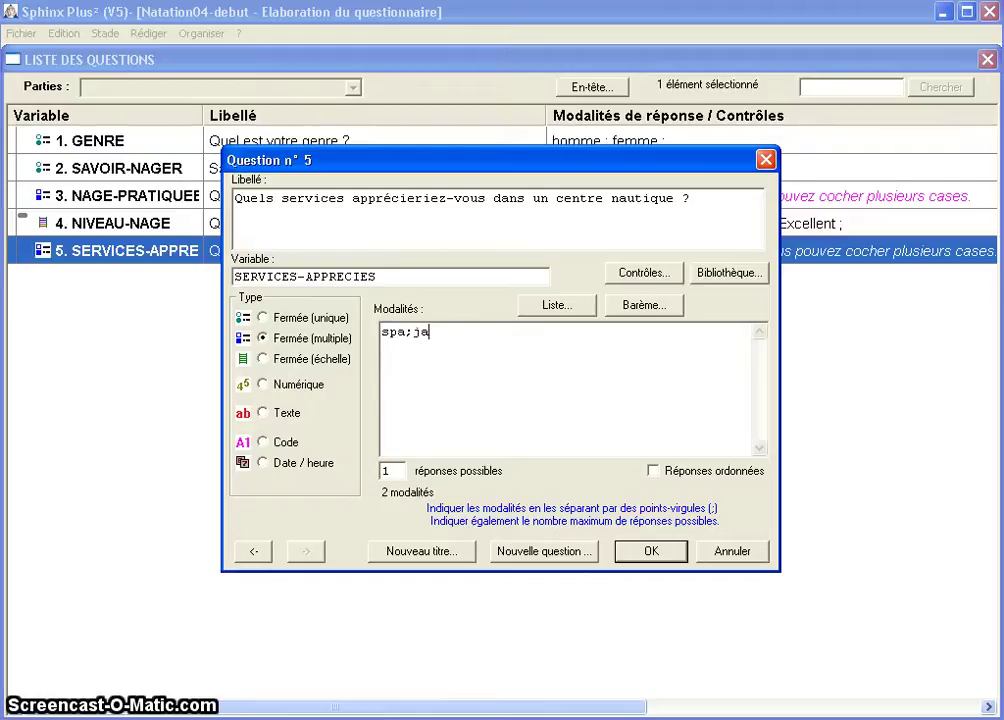
pyautogui.write('cuzzi;hammam')
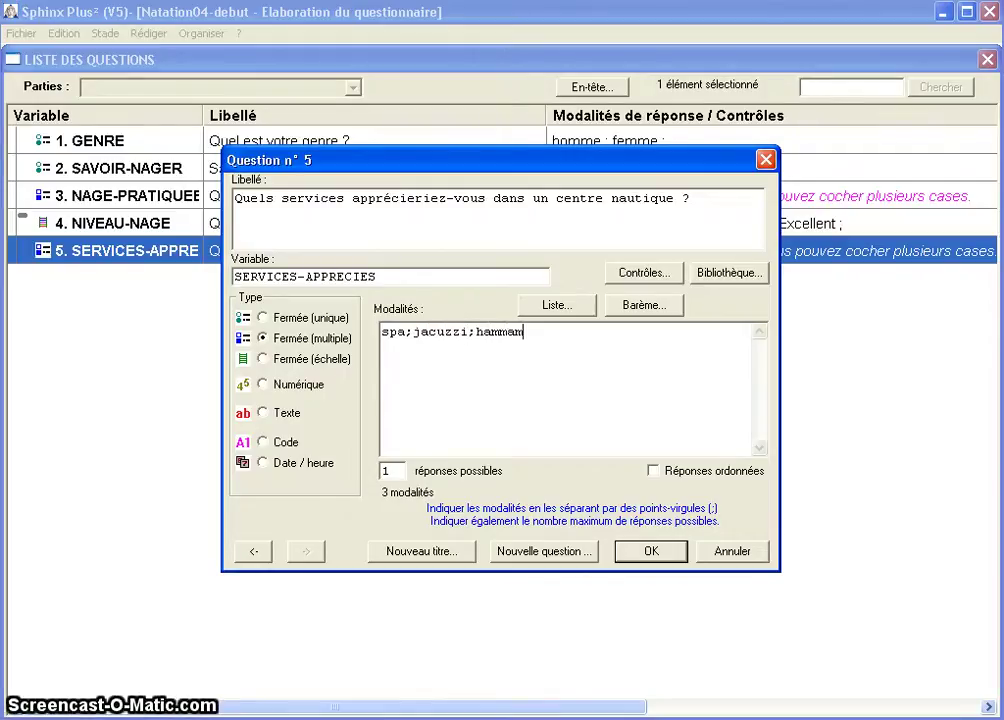
pyautogui.write(';solarium')
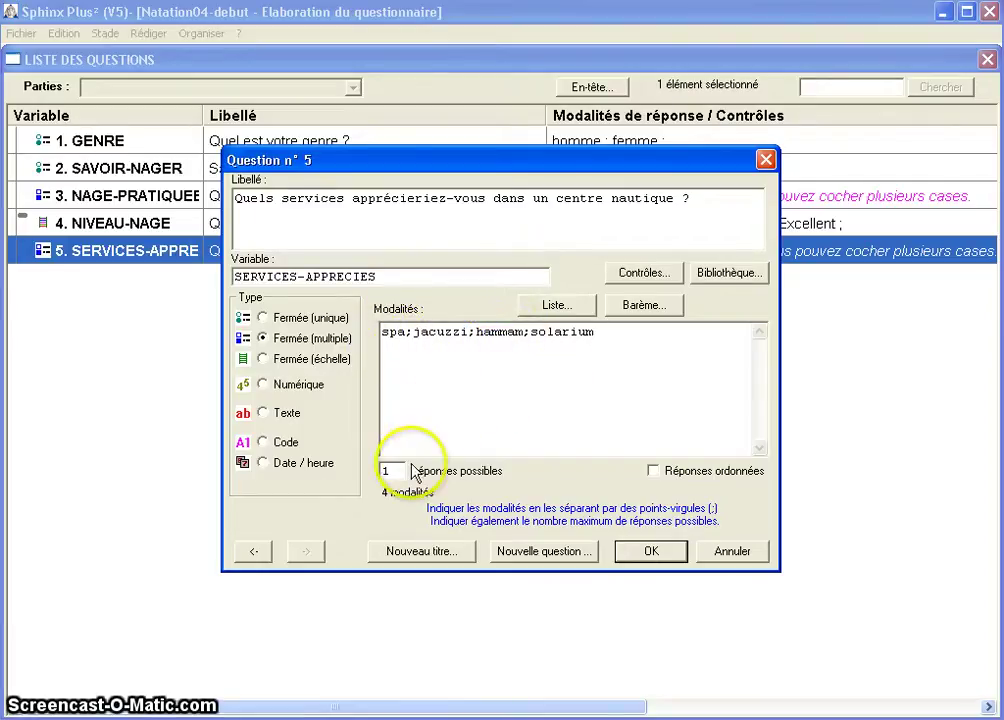
# - Set the number of possible responses for question 5 to 4 and confirm the question
pyautogui.moveTo(395, 471); pyautogui.dragTo(373, 481)
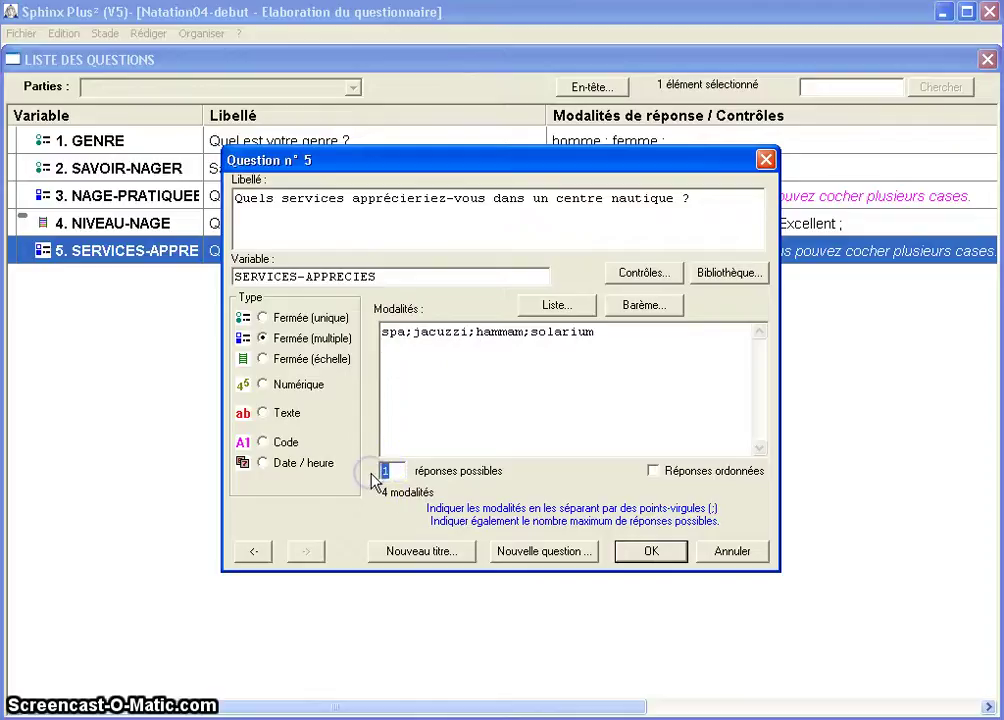
pyautogui.write('4')
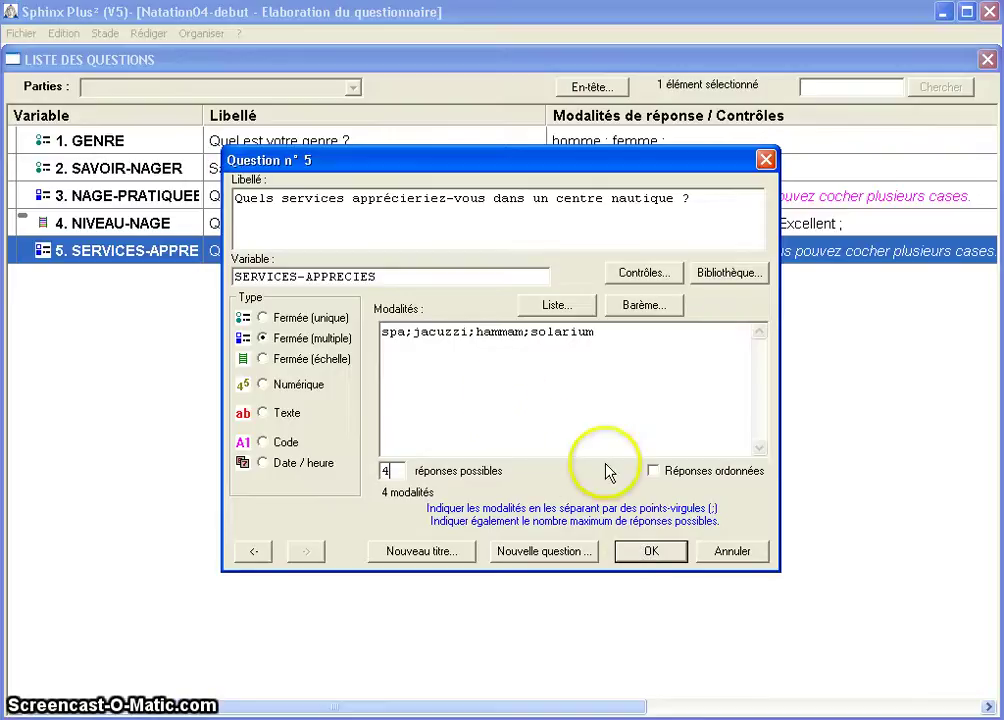
pyautogui.click(643, 555)
# - Preview the questionnaire as printed to check how question 5 and its choices are laid out, and close the preview
pyautogui.click(21, 33)
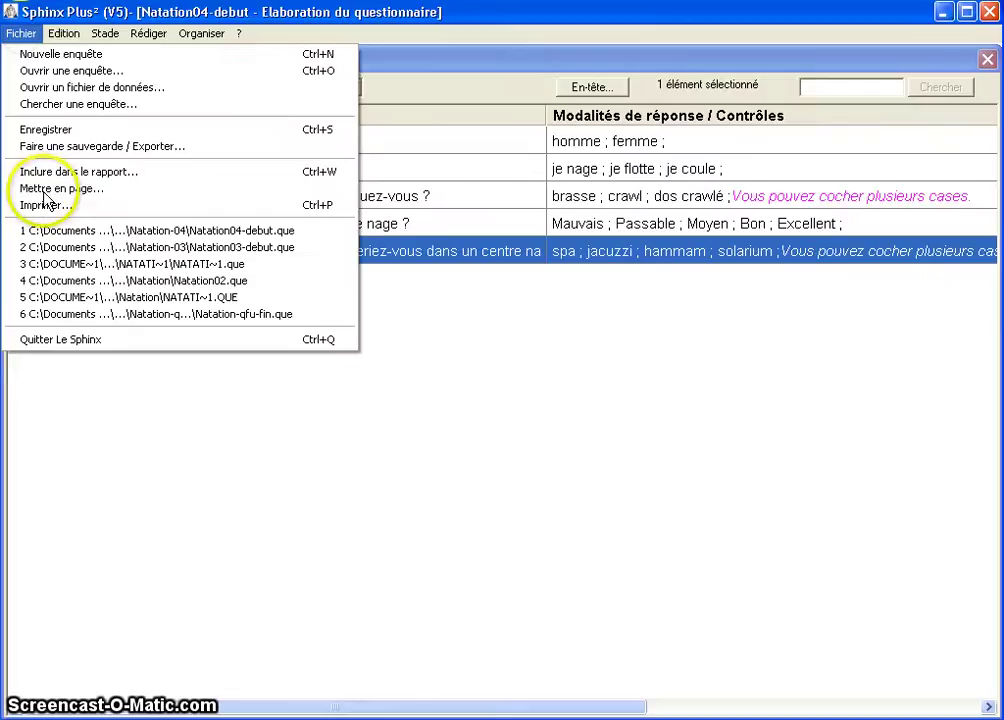
pyautogui.click(44, 207)
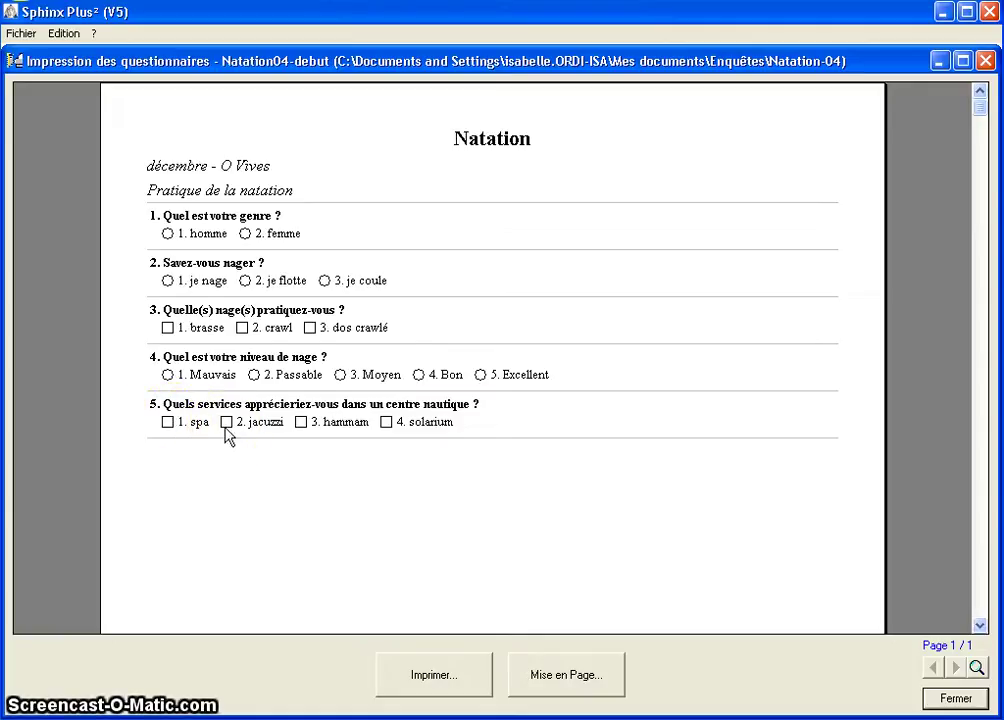
pyautogui.click(953, 699)
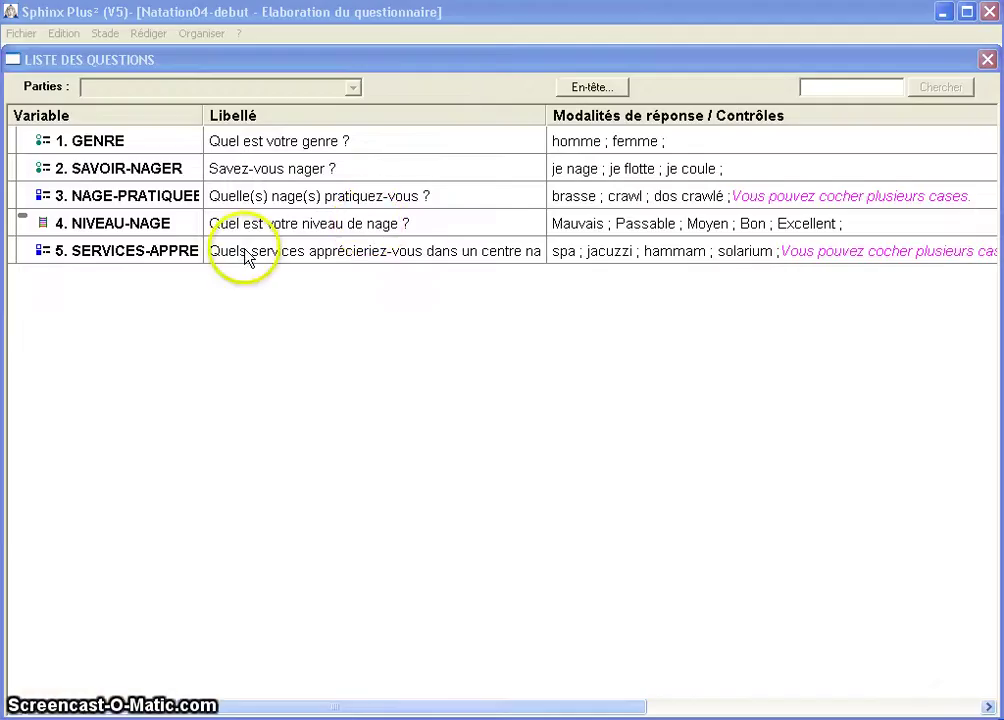
# - Reopen question 5, add "salle fitness" as an extra response choice and set the possible responses to 5
pyautogui.doubleClick(247, 257)
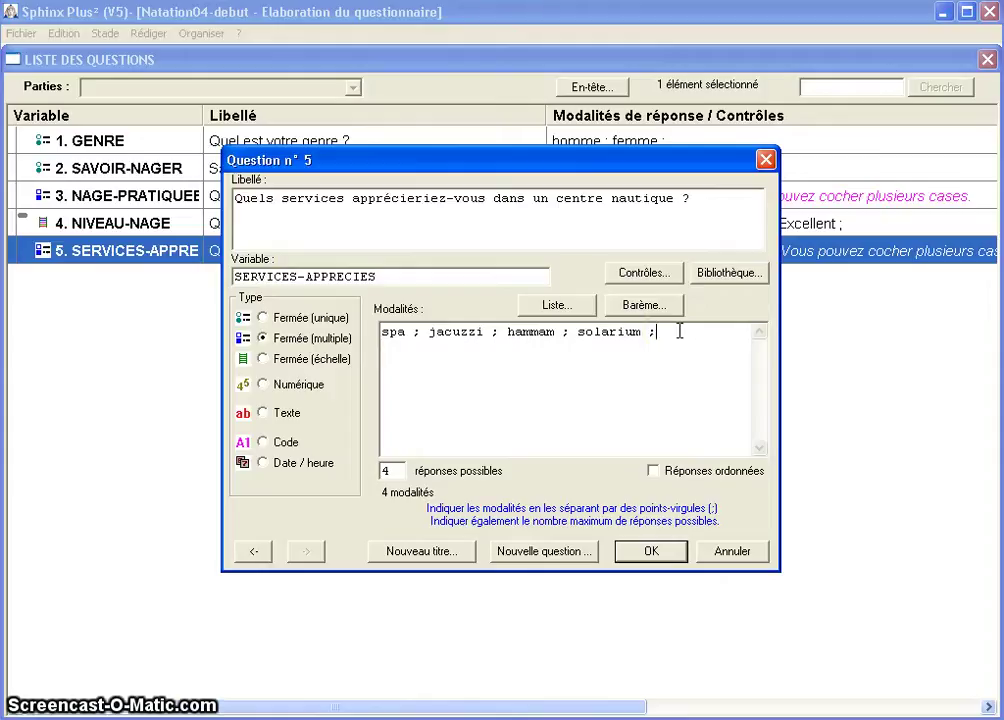
pyautogui.write('salle f')
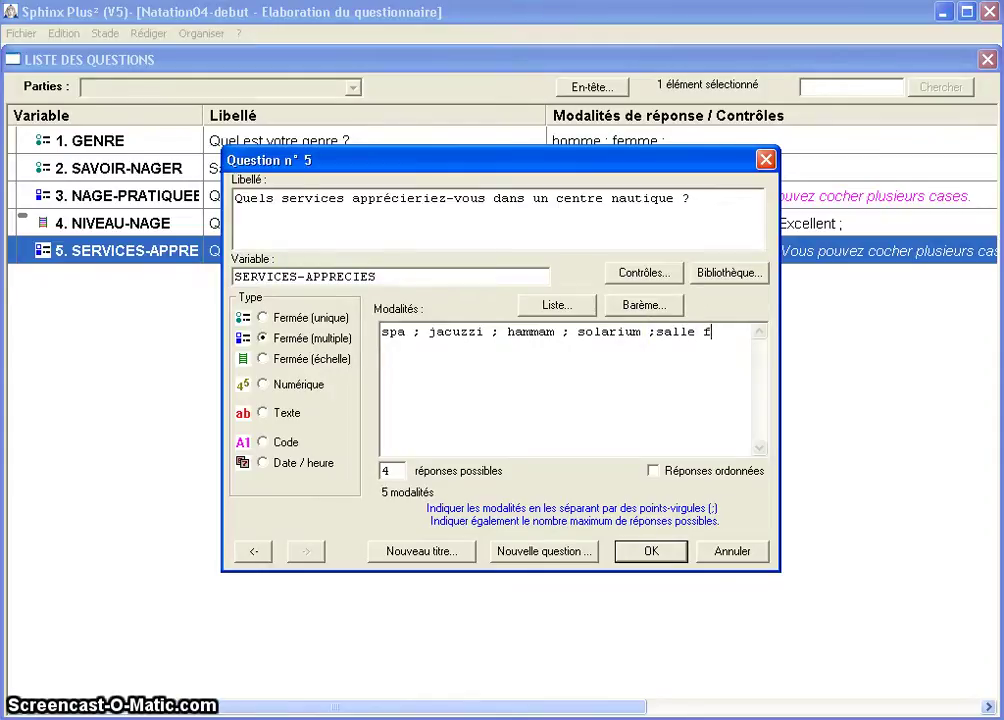
pyautogui.write('itness')
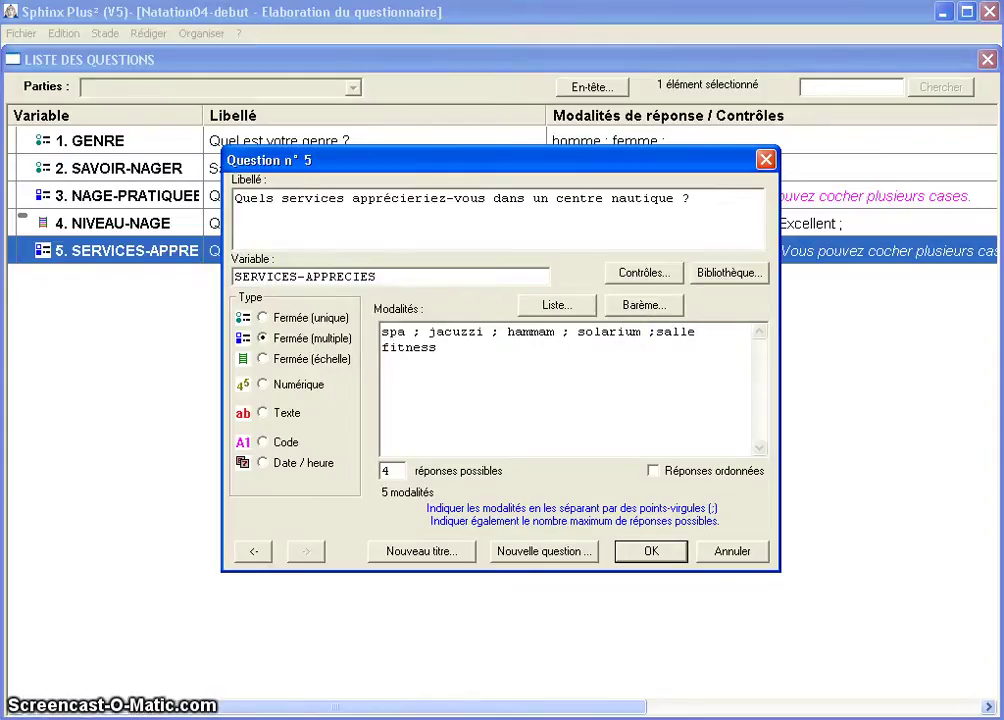
pyautogui.doubleClick(383, 470)
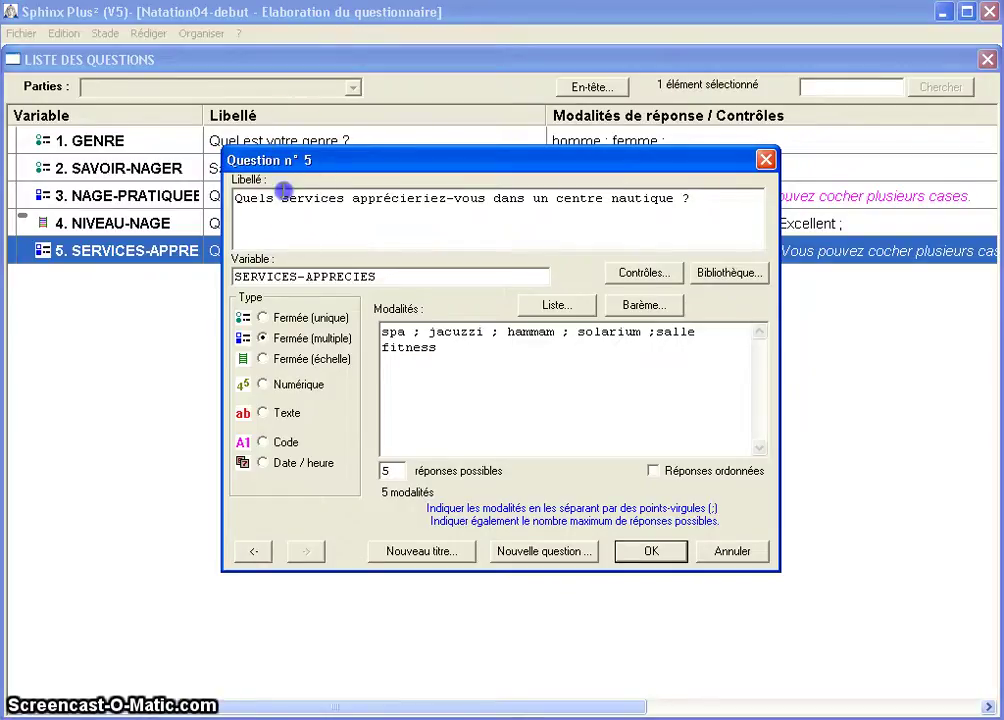
# - Reword the label of question 5 to "Quels sont les 3 services que vous apprécieriez dans un centre nautique ?"
pyautogui.click(279, 197)
pyautogui.write('sont les 3')
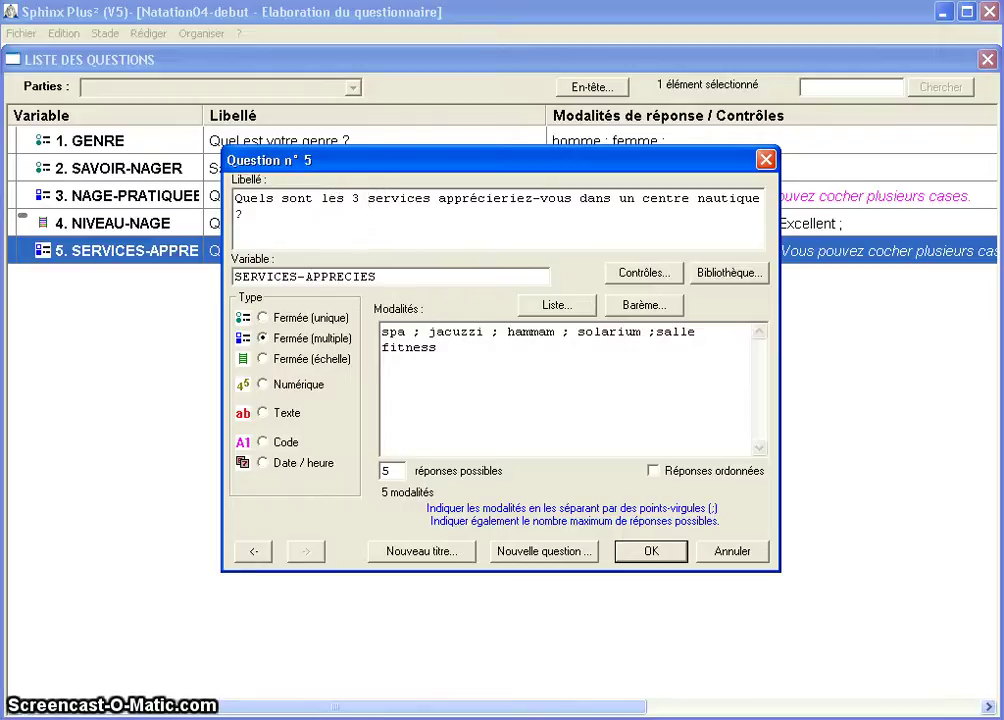
pyautogui.click(437, 198)
pyautogui.write('que vous')
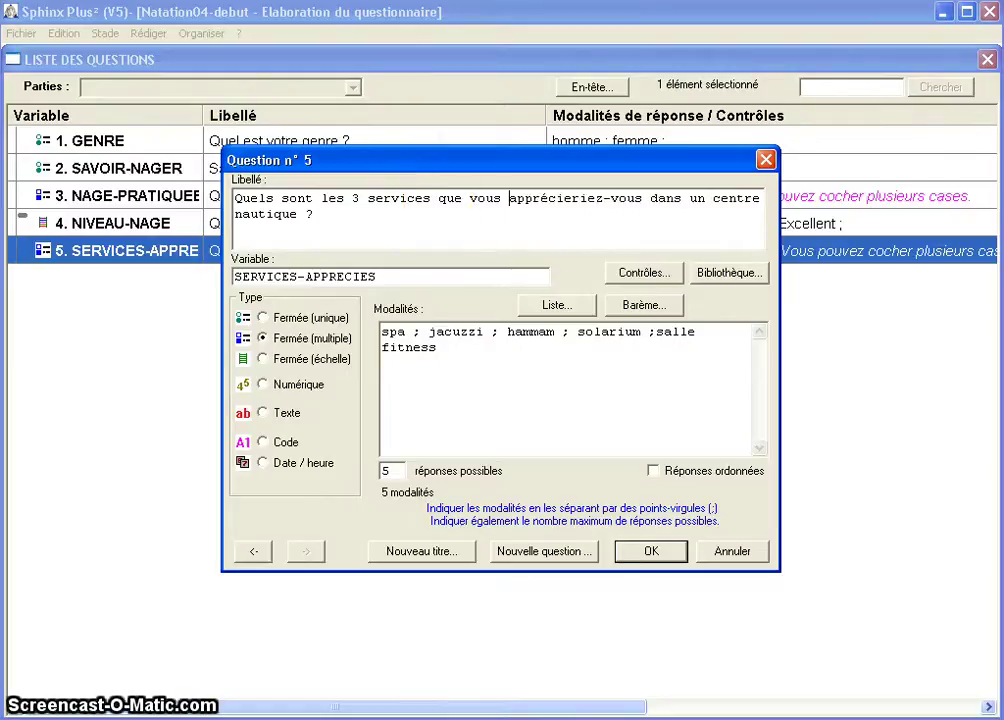
pyautogui.click(610, 198)
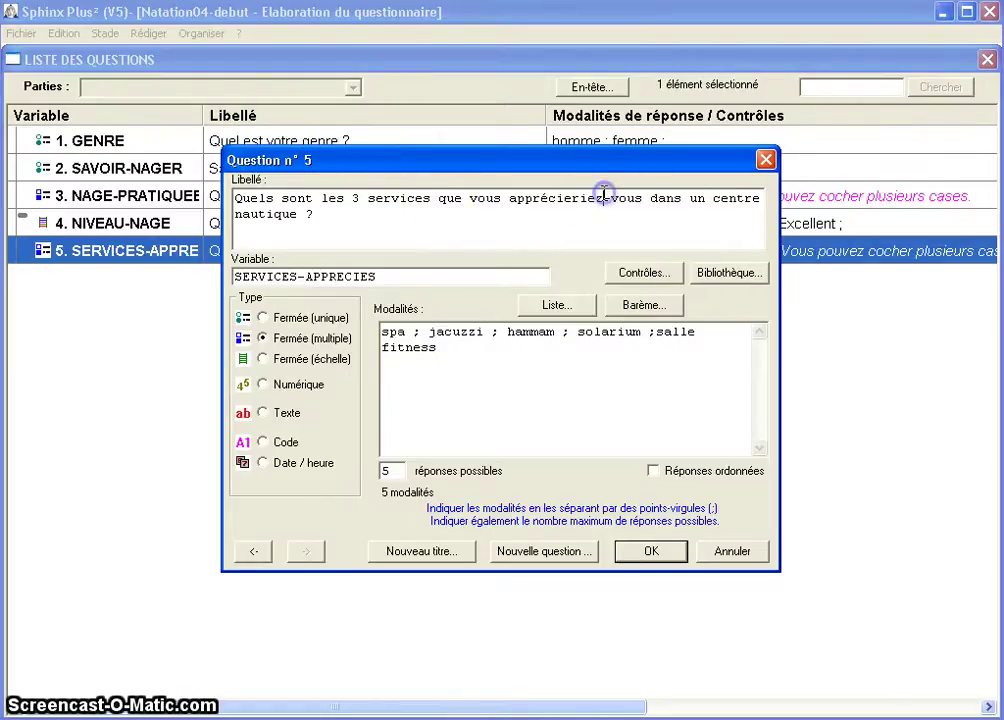
pyautogui.press('Delete')
pyautogui.press('Delete')
pyautogui.press('Delete')
pyautogui.press('Delete')
pyautogui.press('Delete')
pyautogui.press('Delete')
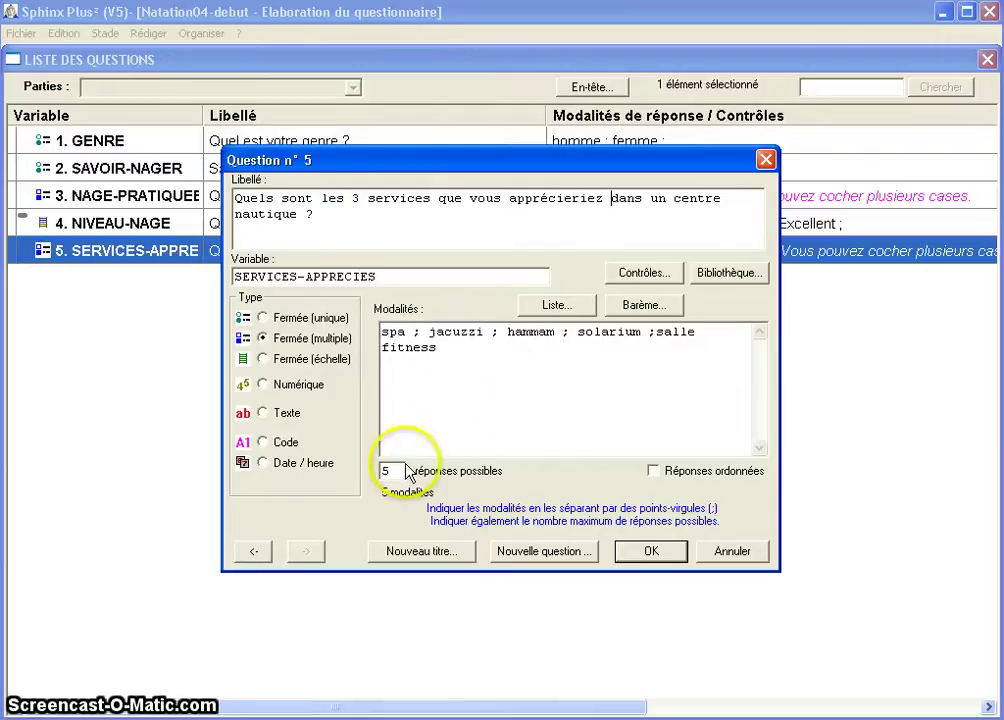
# - Limit question 5 to 3 possible responses and confirm the question
pyautogui.moveTo(399, 471); pyautogui.dragTo(365, 470)
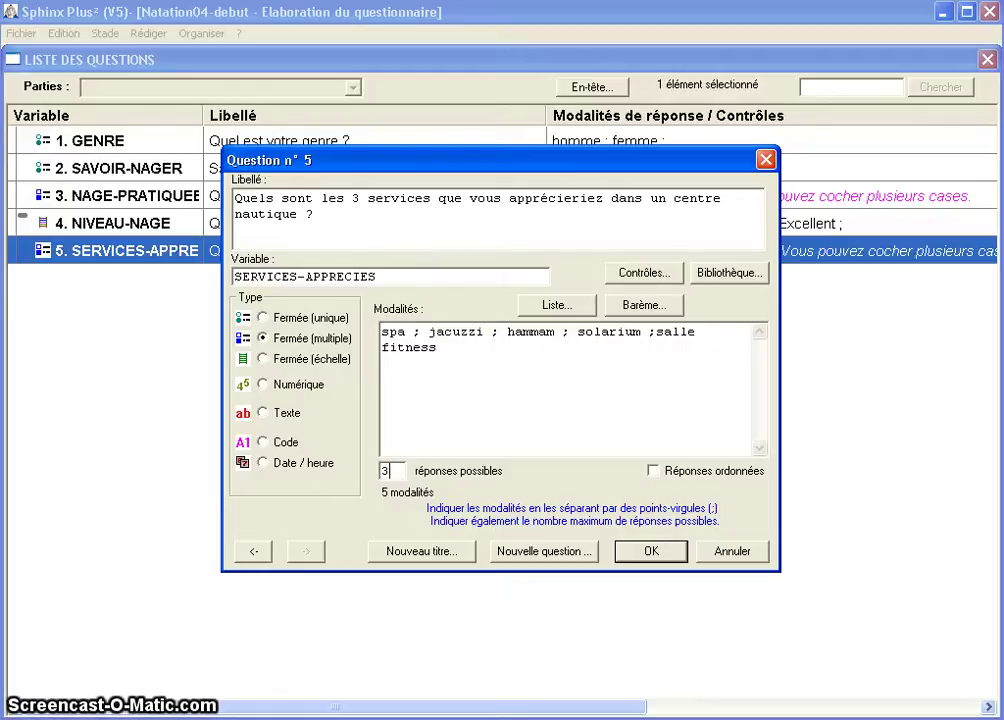
pyautogui.write('3')
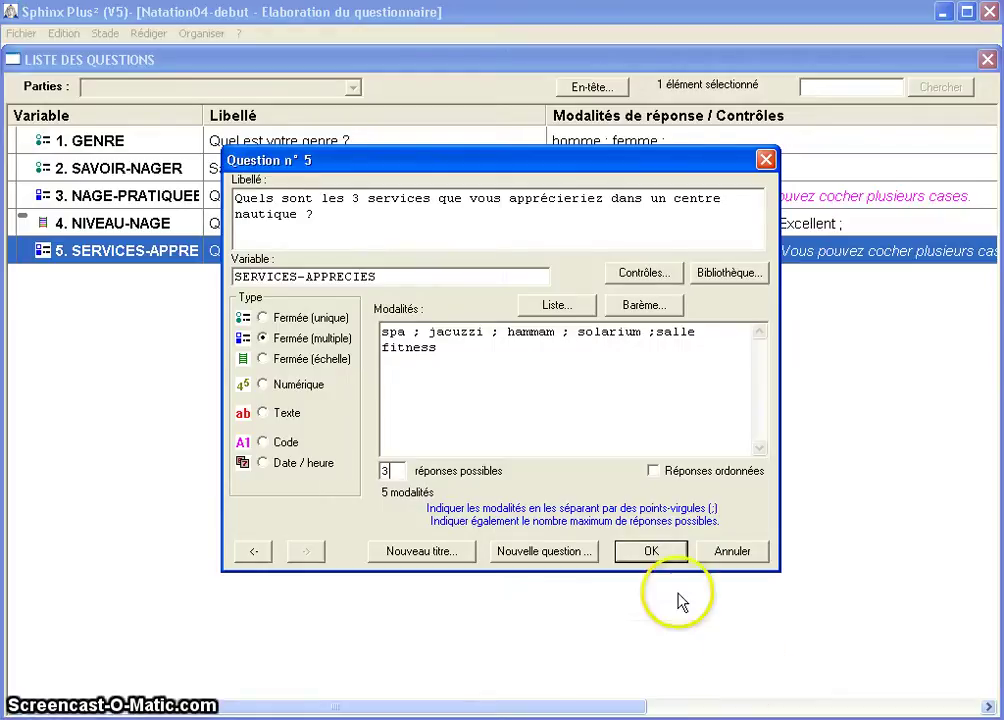
pyautogui.click(645, 550)
# - Preview the printed questionnaire to check the reworded question 5 and its salle fitness choice, and return to the question list
pyautogui.click(21, 33)
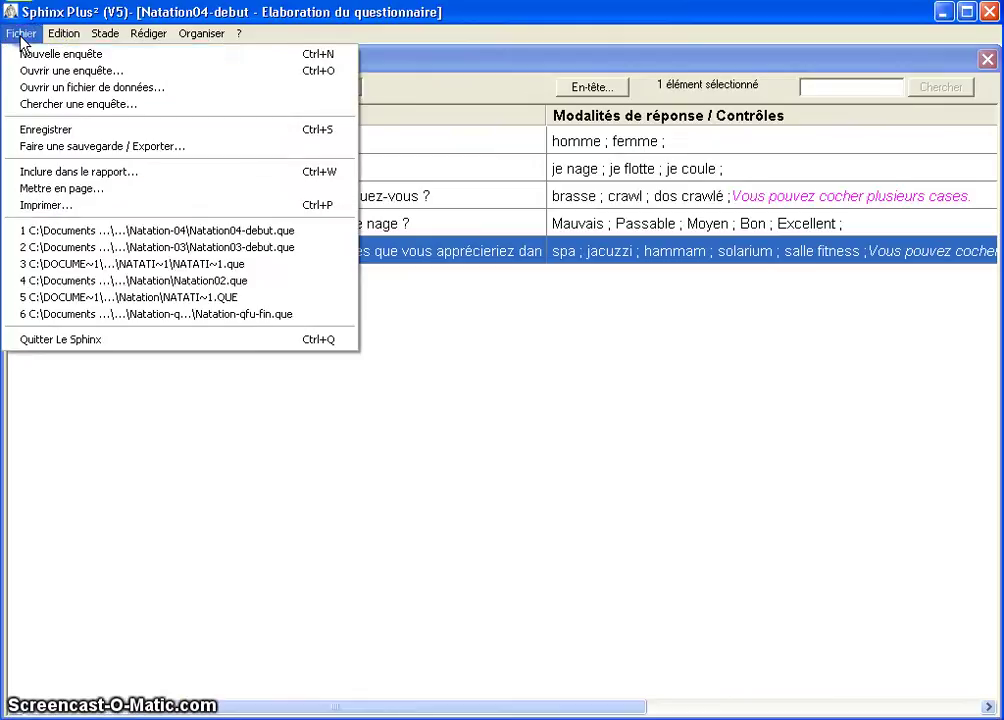
pyautogui.click(43, 206)
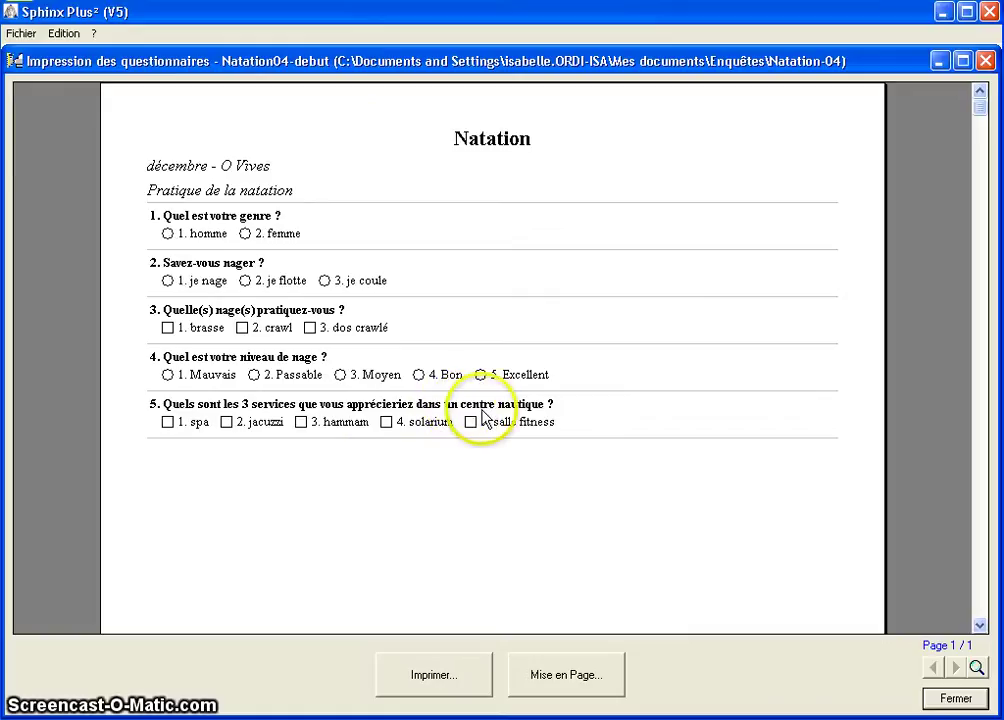
pyautogui.click(945, 698)
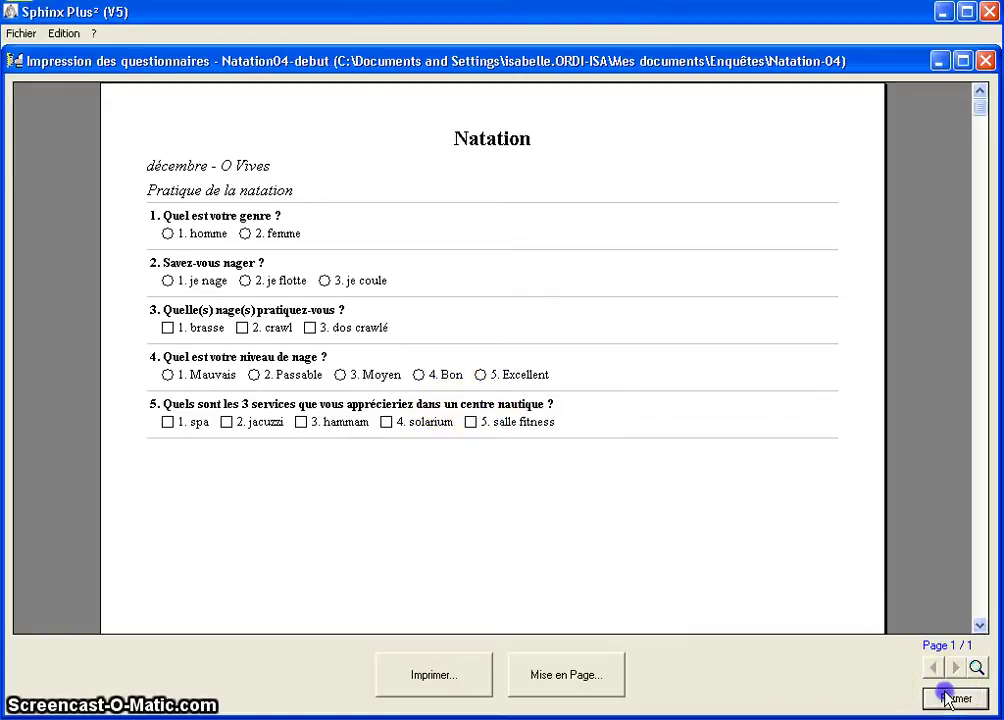
pyautogui.click(543, 421)
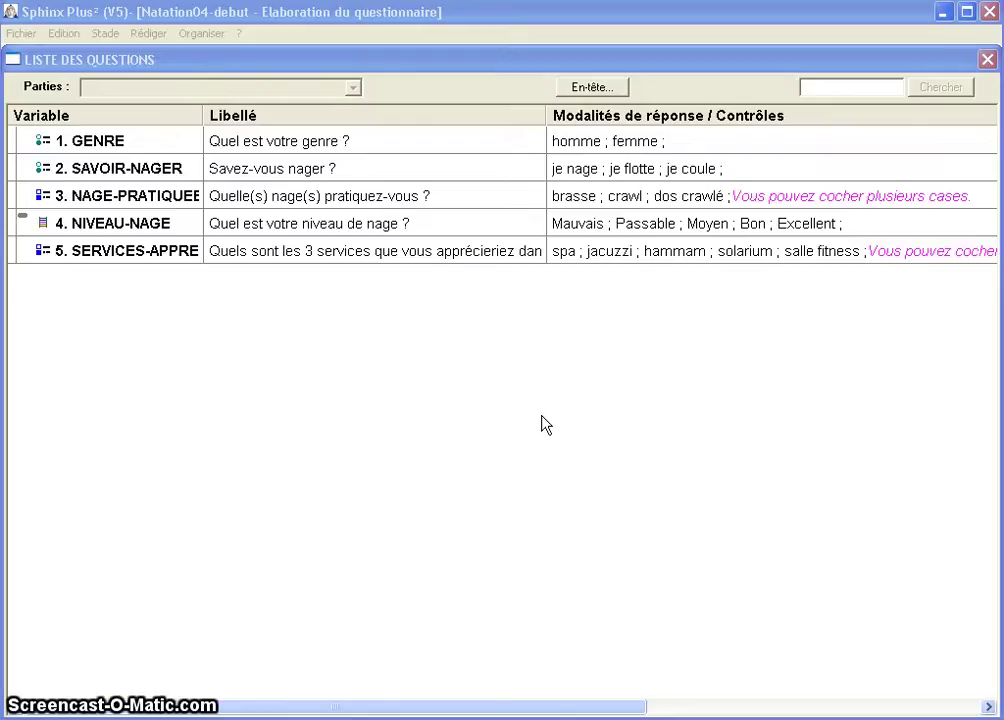
# - Reopen question 5 from the question list and turn on ordered responses (Réponses ordonnées)
pyautogui.doubleClick(394, 252)
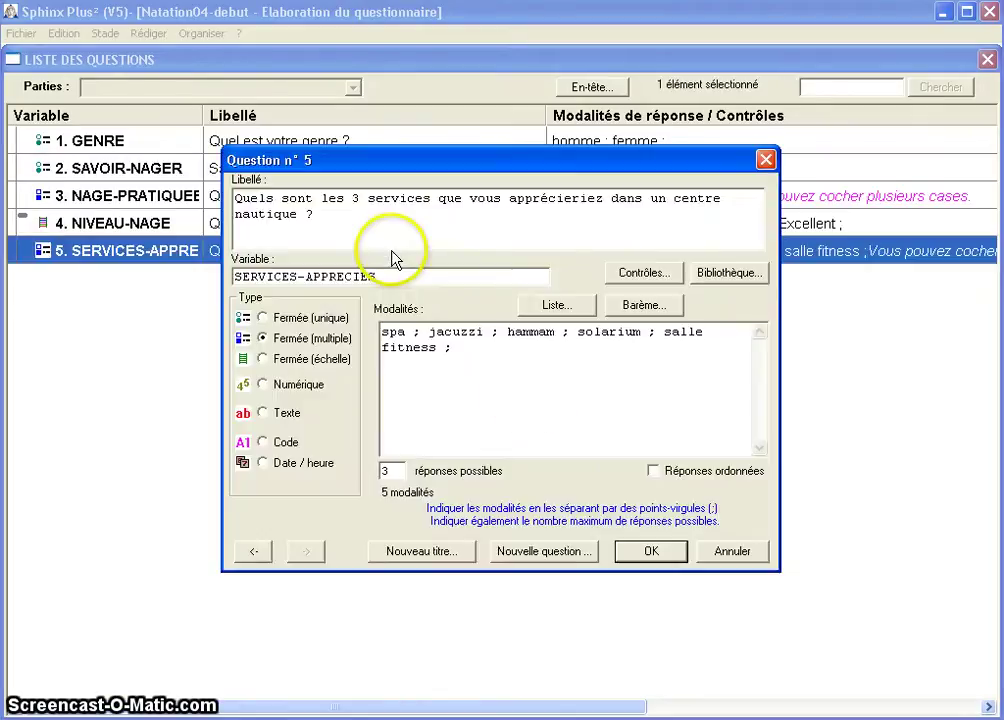
pyautogui.click(495, 441)
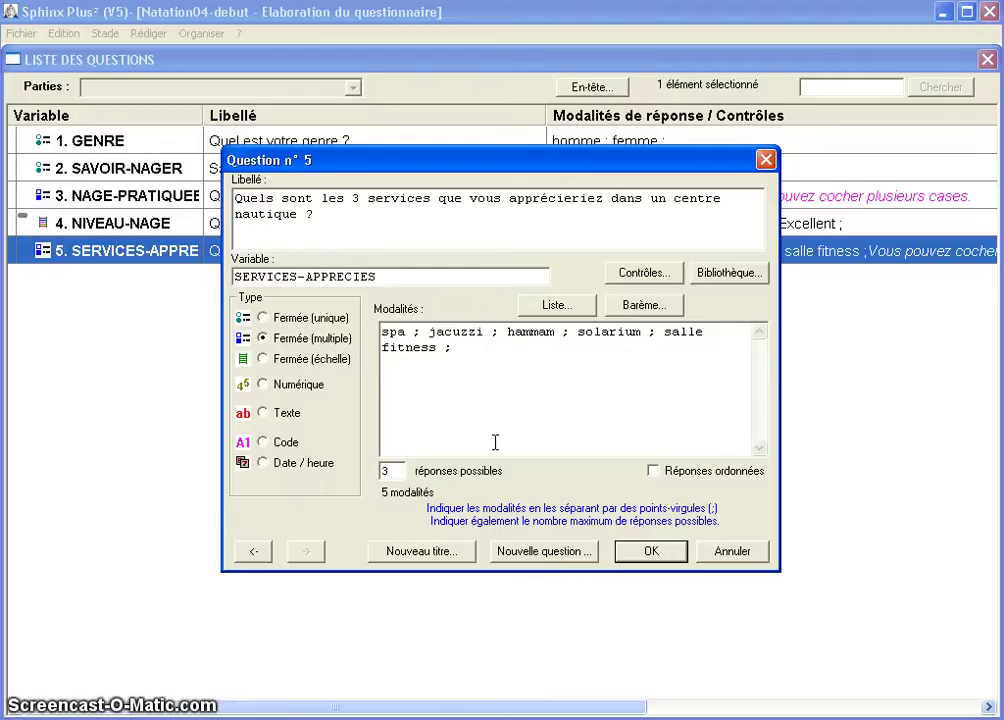
pyautogui.click(654, 471)
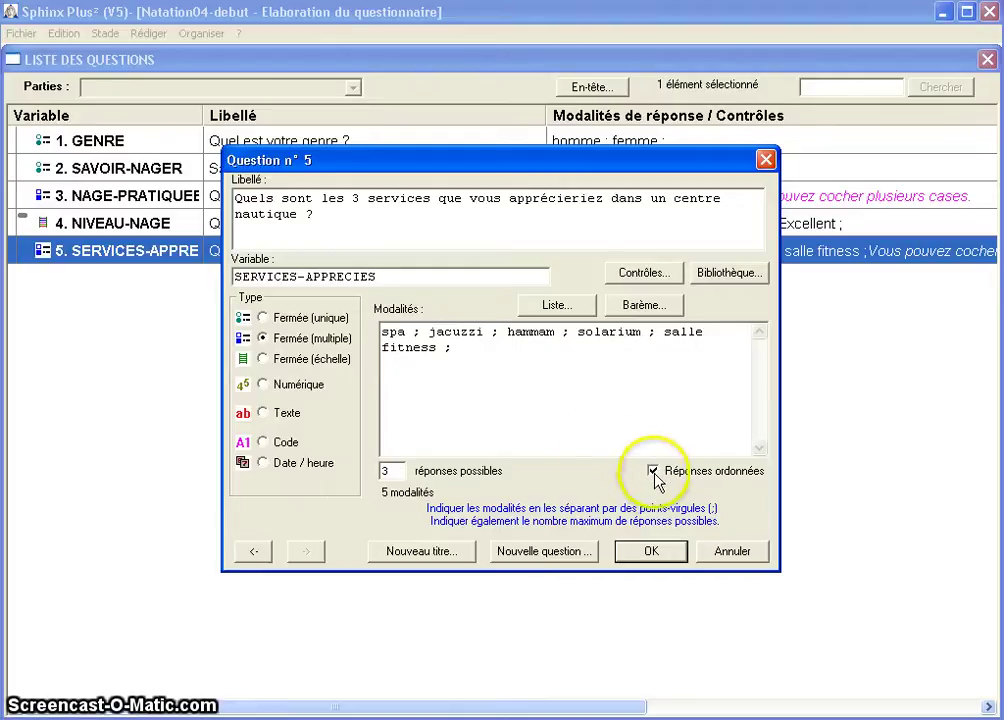
pyautogui.click(640, 560)
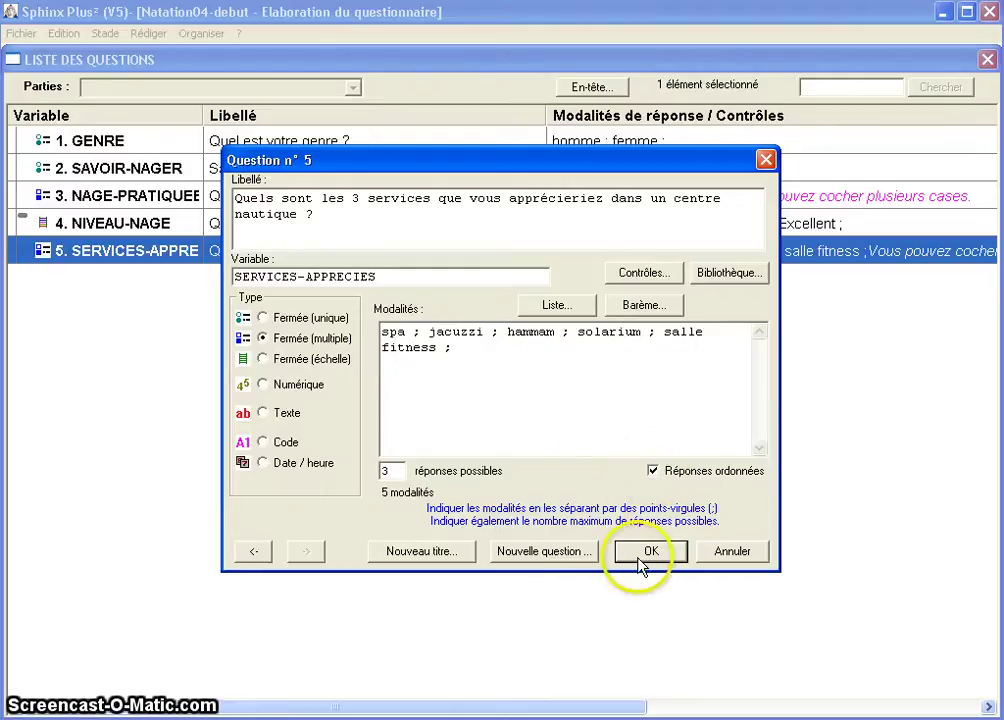
pyautogui.click(587, 431)
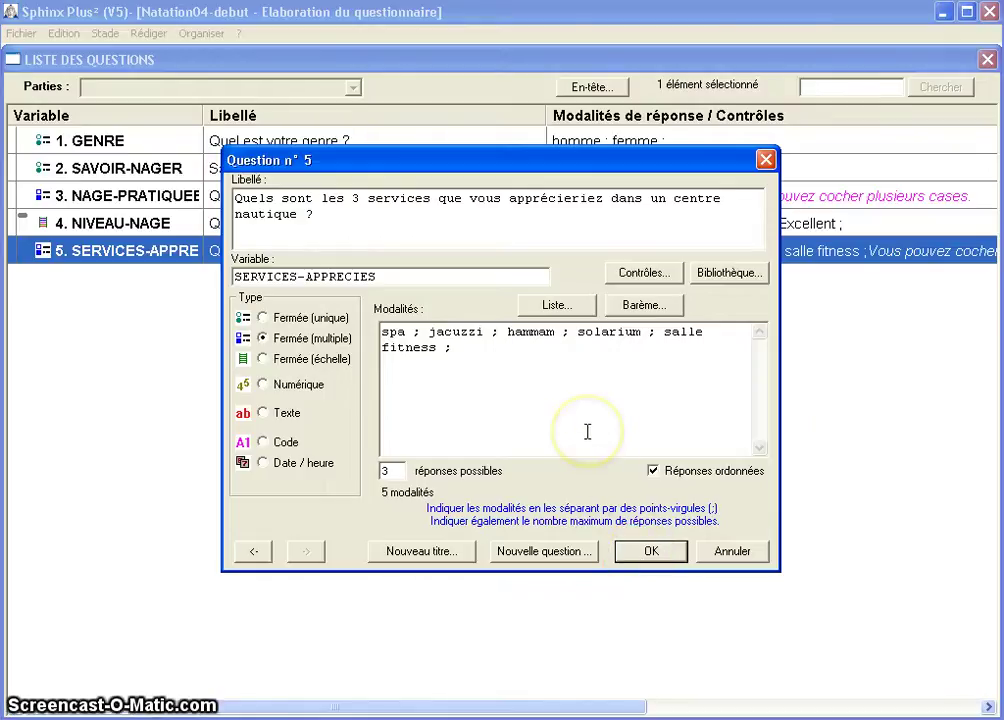
# - Insert "par ordre d'impotance" before "que vous" in the label of question 5
pyautogui.click(452, 331)
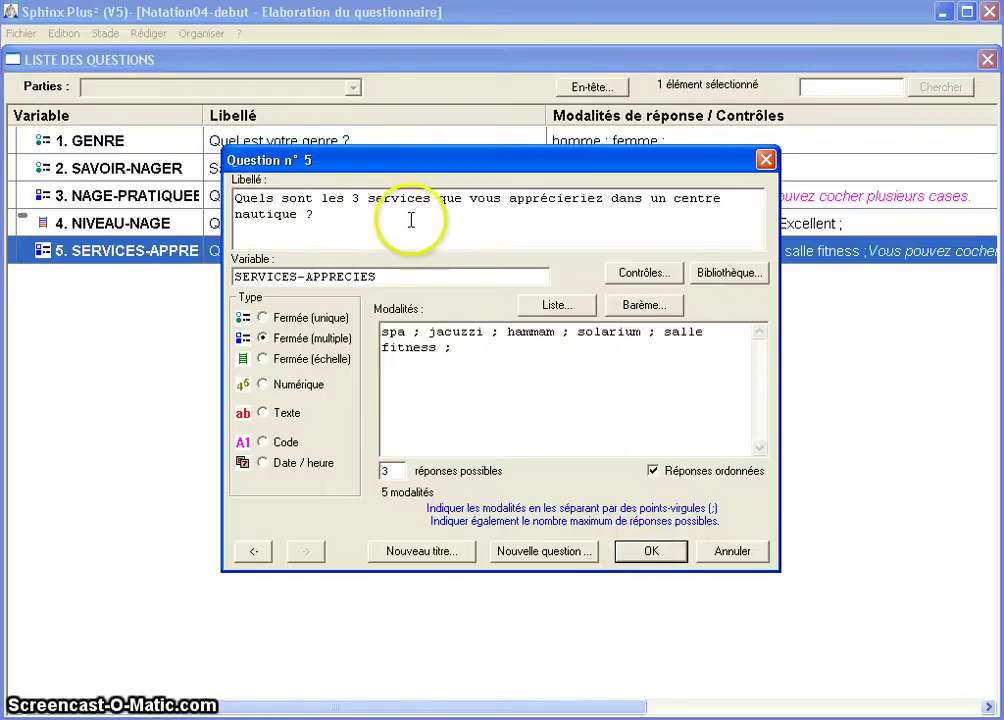
pyautogui.click(334, 198)
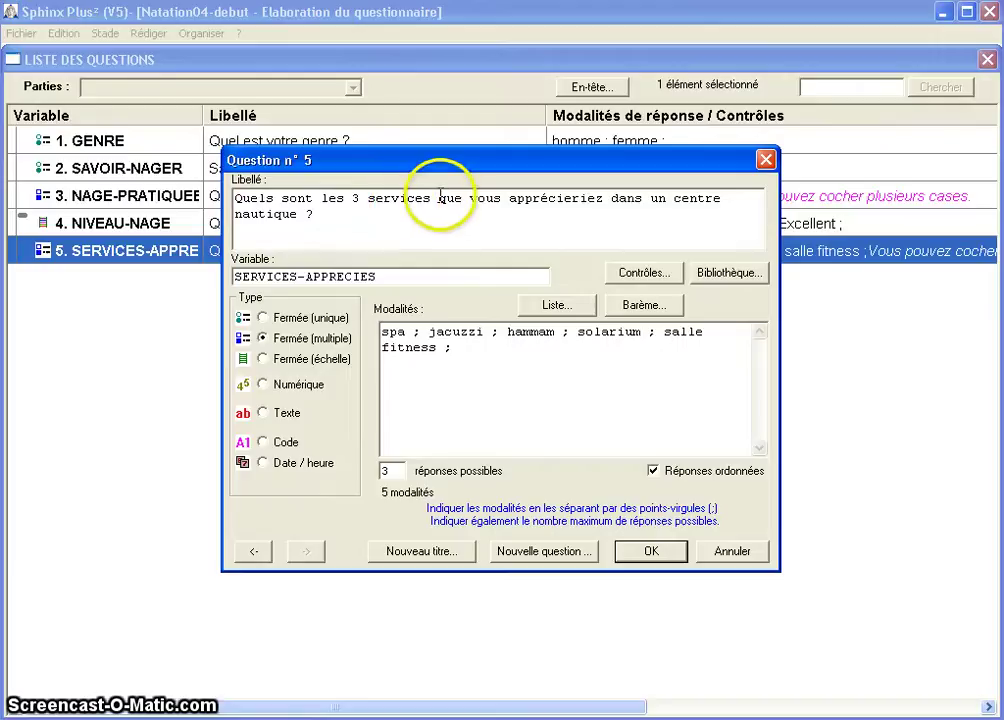
pyautogui.click(608, 202)
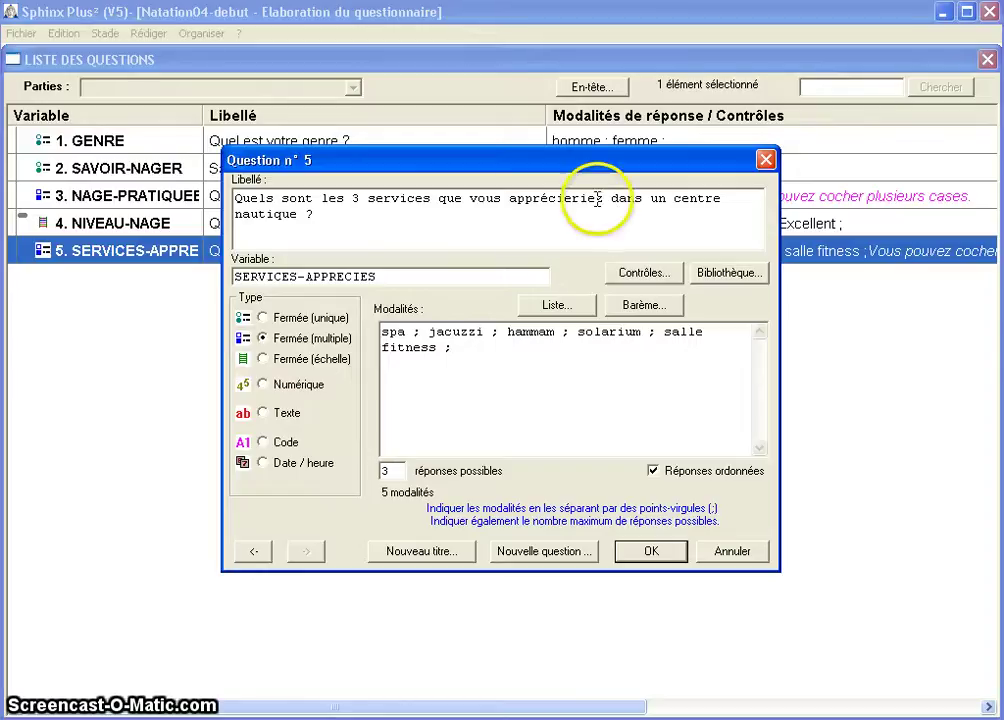
pyautogui.click(440, 197)
pyautogui.write('par ordre d')
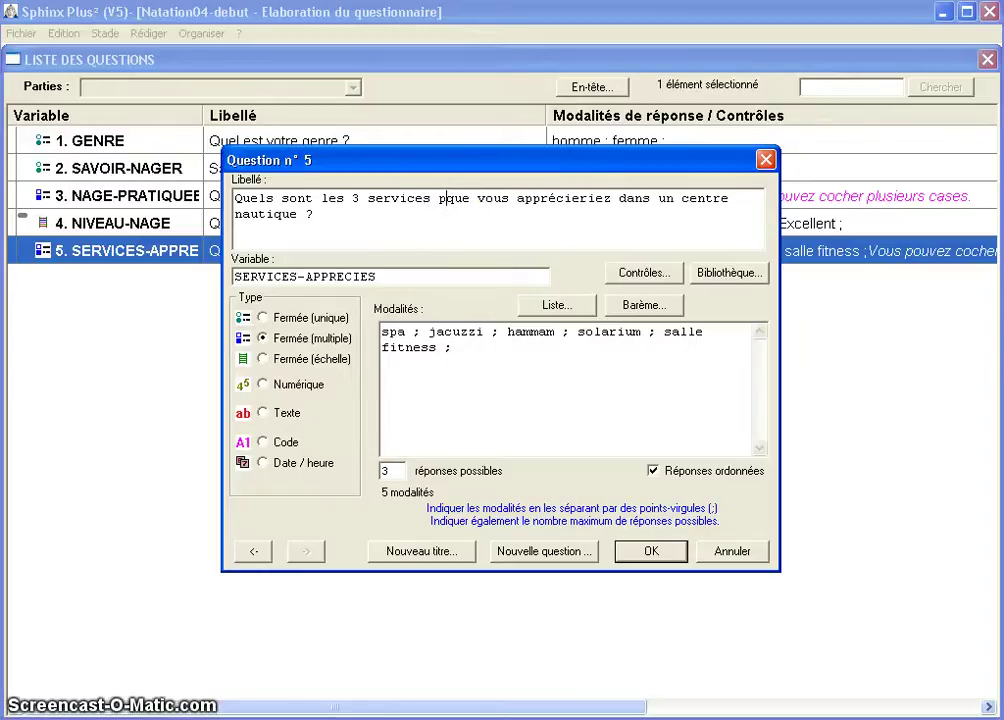
pyautogui.write("'impotanc")
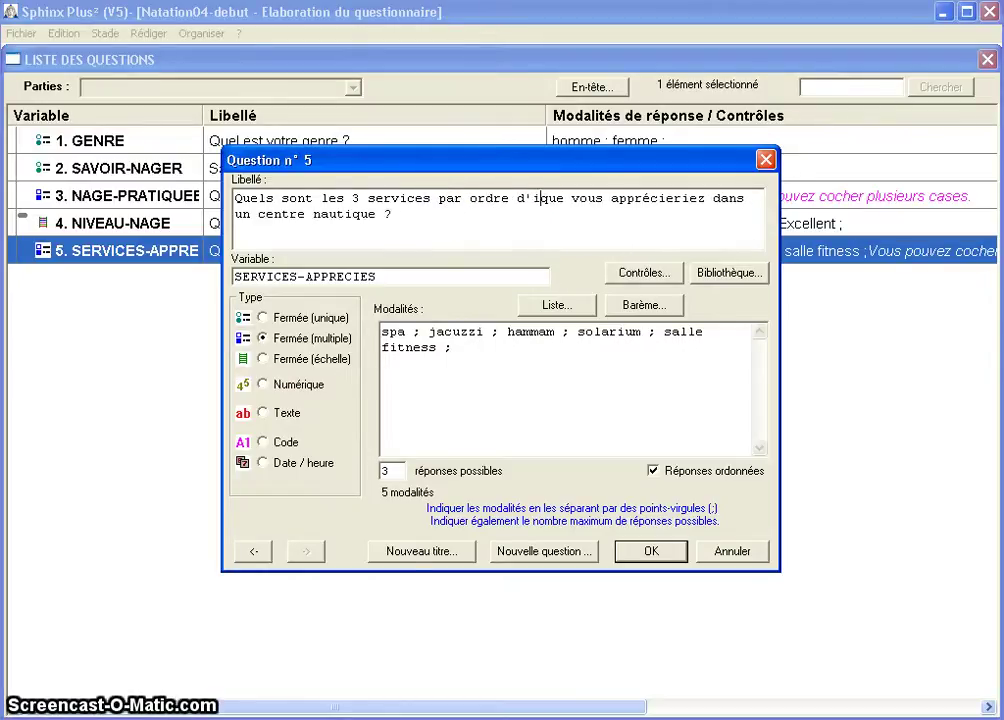
pyautogui.write('e')
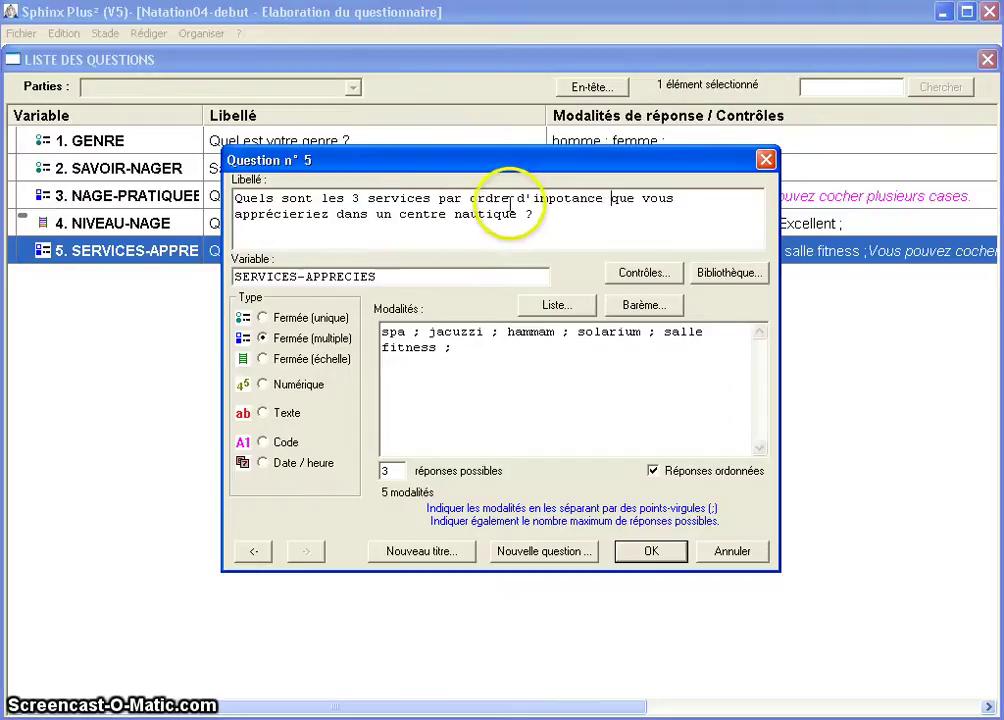
# - Correct "impotance" to "importance" in the label of question 5 and confirm the question
pyautogui.click(563, 199)
pyautogui.write('r')
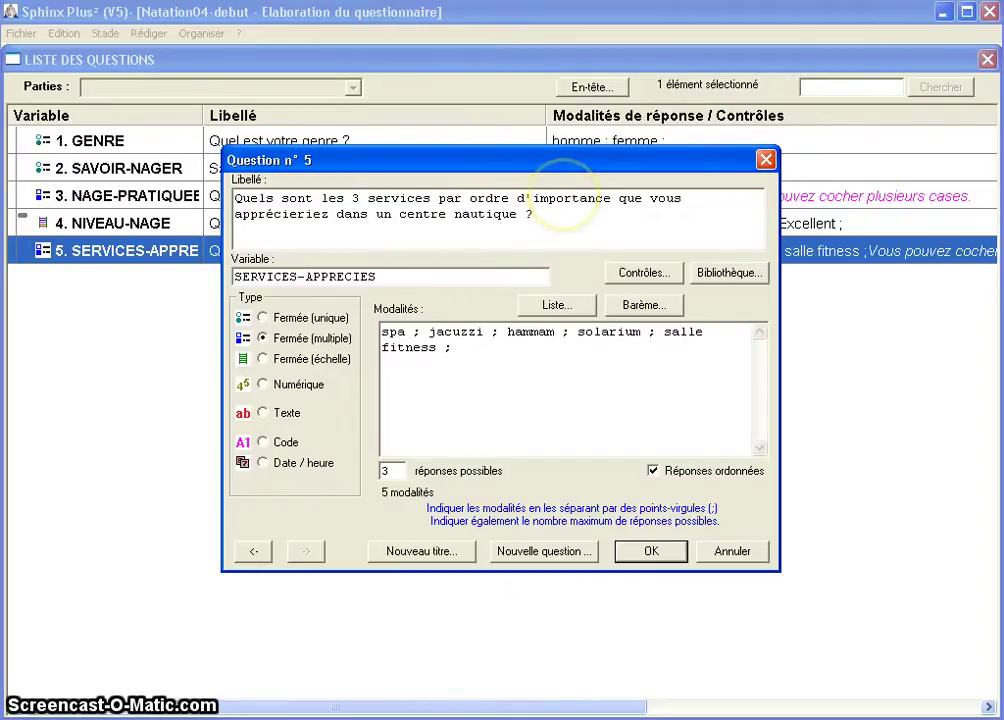
pyautogui.click(648, 551)
# - Preview the printed questionnaire to check how the ordered responses of question 5 are laid out, and return to the question list
pyautogui.click(20, 33)
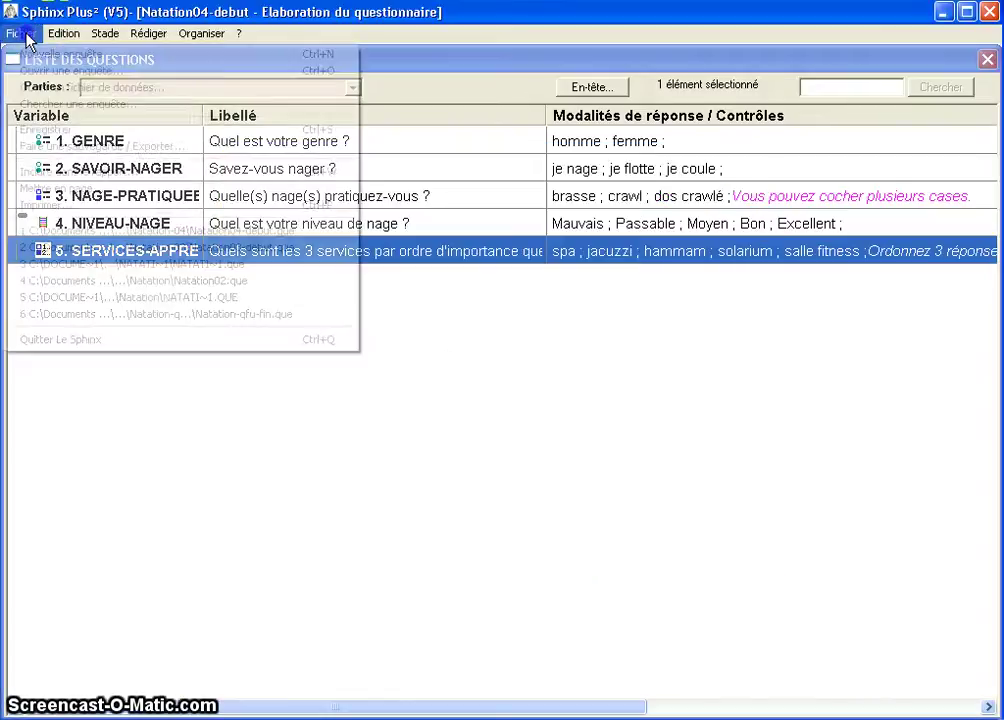
pyautogui.click(46, 206)
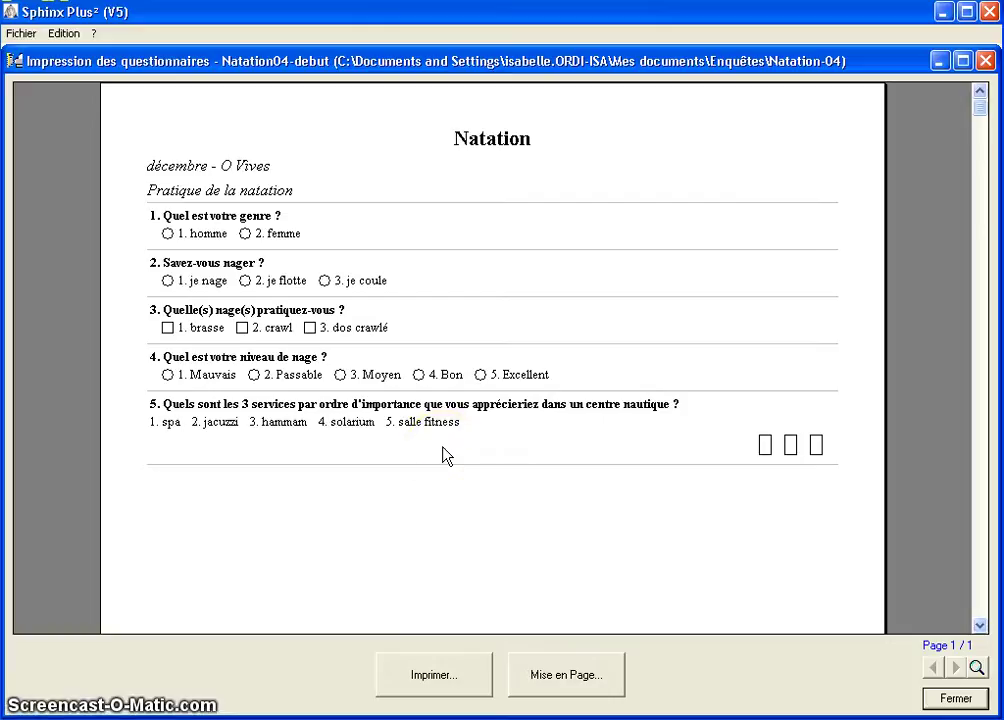
pyautogui.click(355, 430)
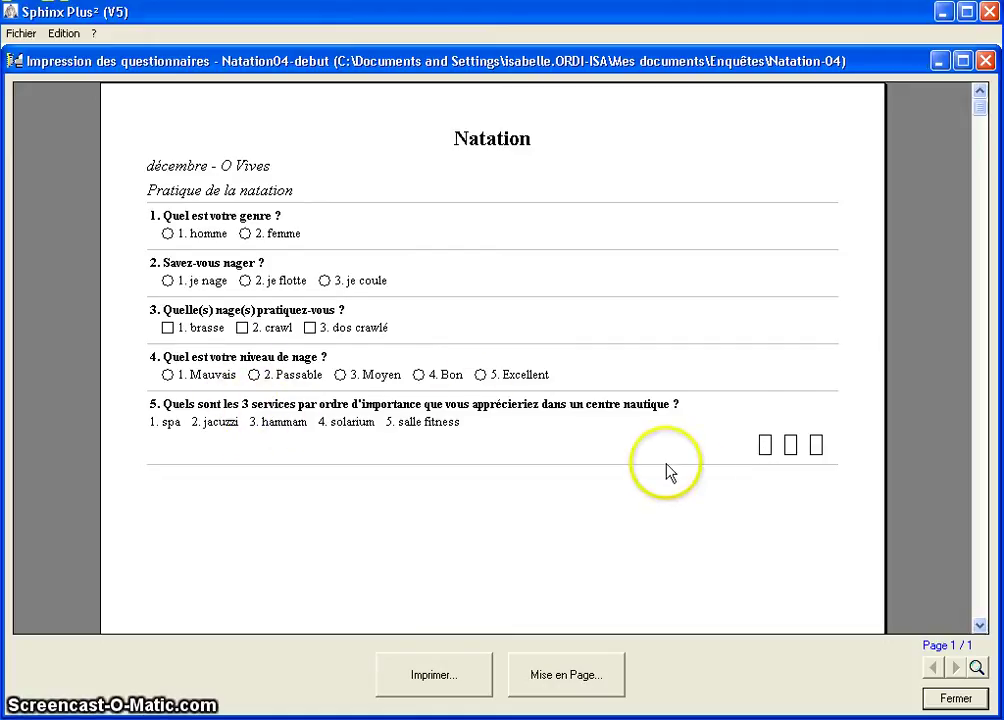
pyautogui.click(956, 698)
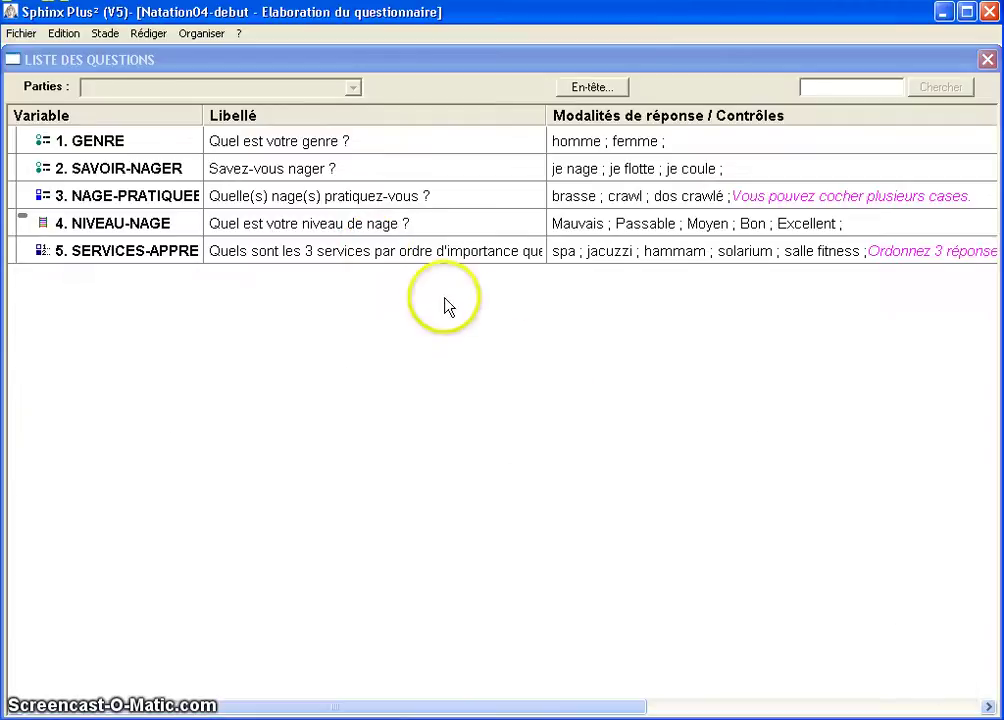
# - Reopen question 5 (SERVICES-APPRECIES) from the question list for editing
pyautogui.doubleClick(374, 252)
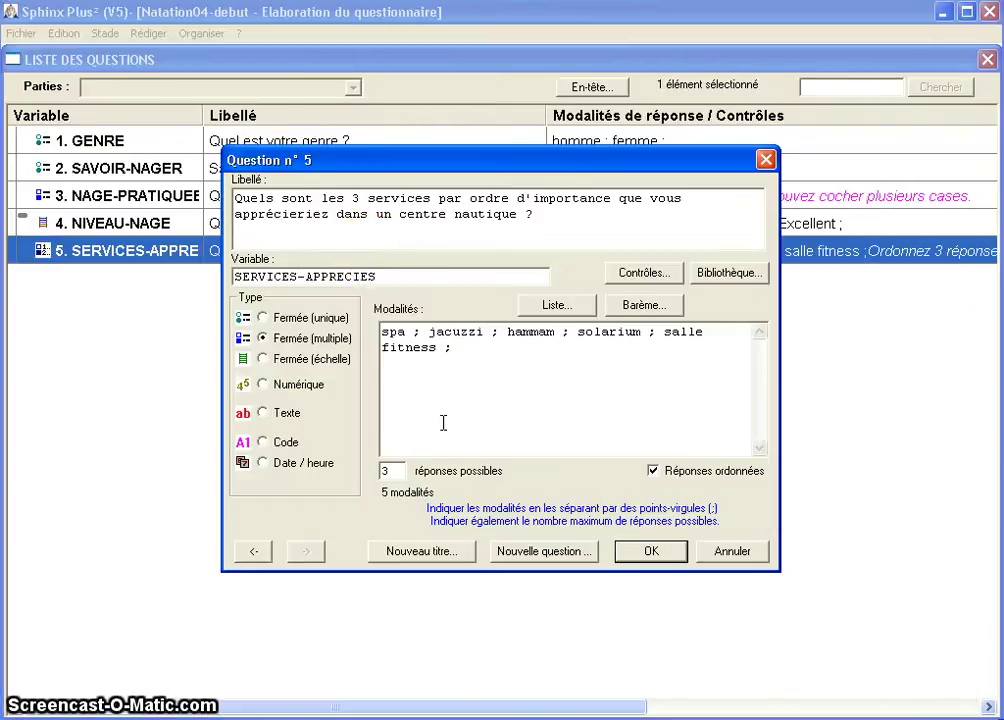